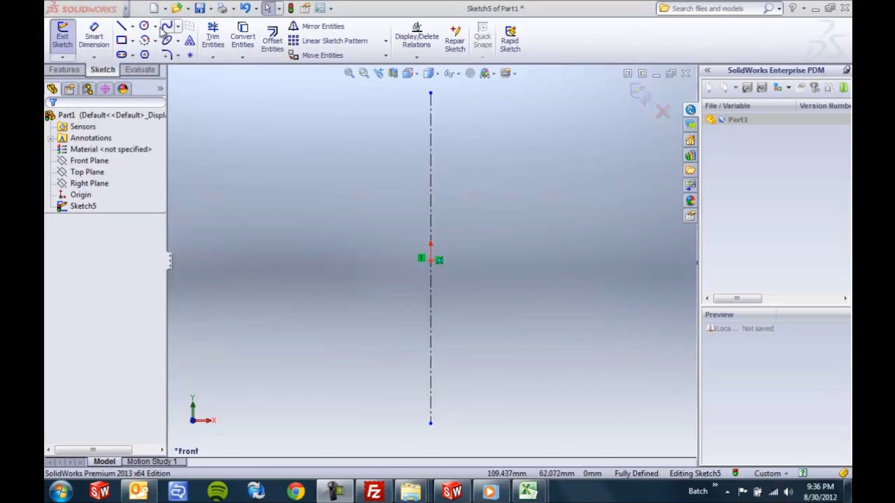
Step: Draw a 50 mm horizontal base line from the centerline's bottom end
left_click(121, 26)
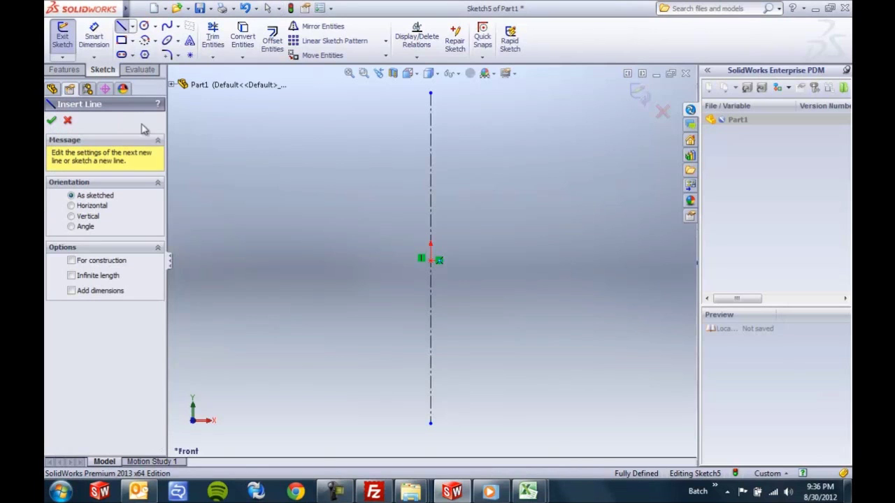
left_click(431, 424)
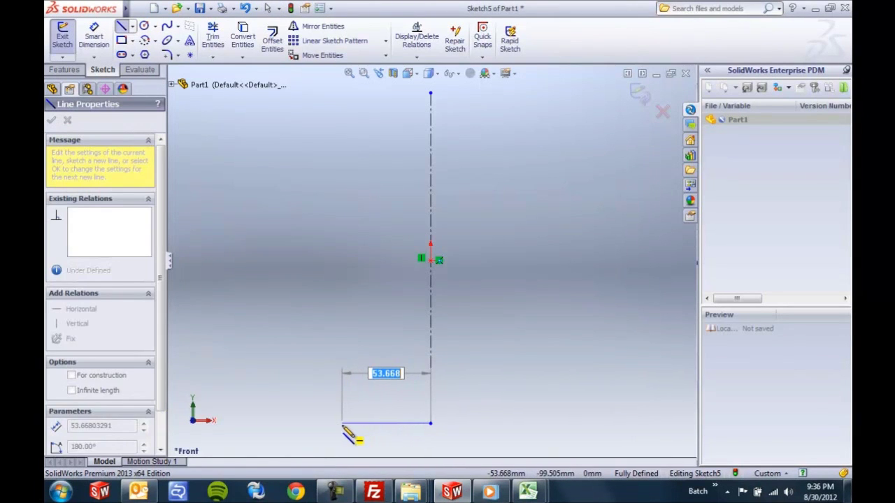
type("50")
key("Return")
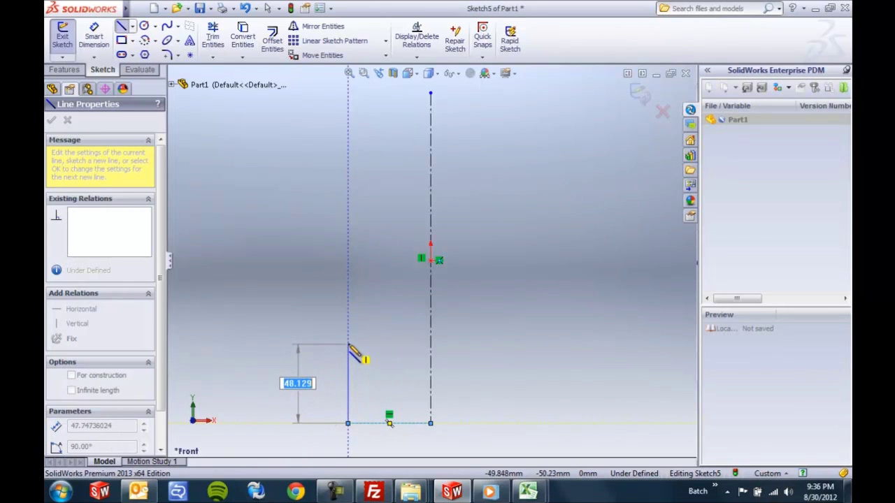
Step: Add a vertical line, a semicircular arc and a 51 mm upper vertical line
left_click(348, 344)
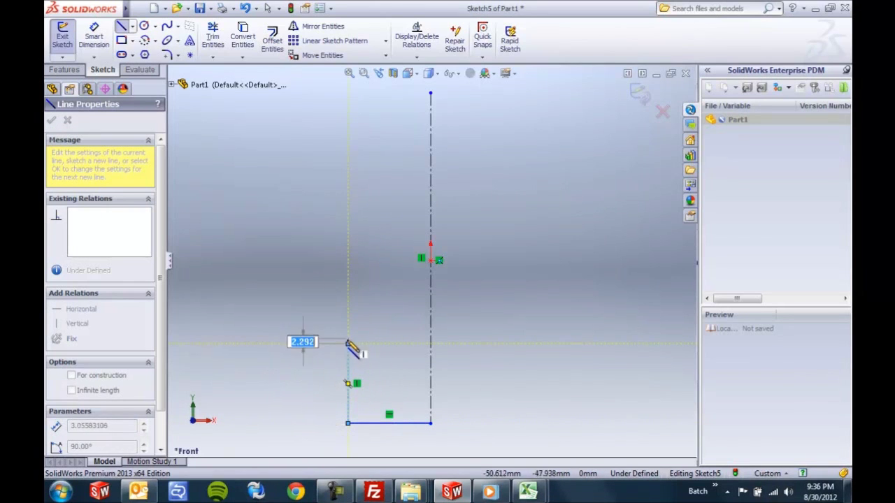
left_click(348, 279)
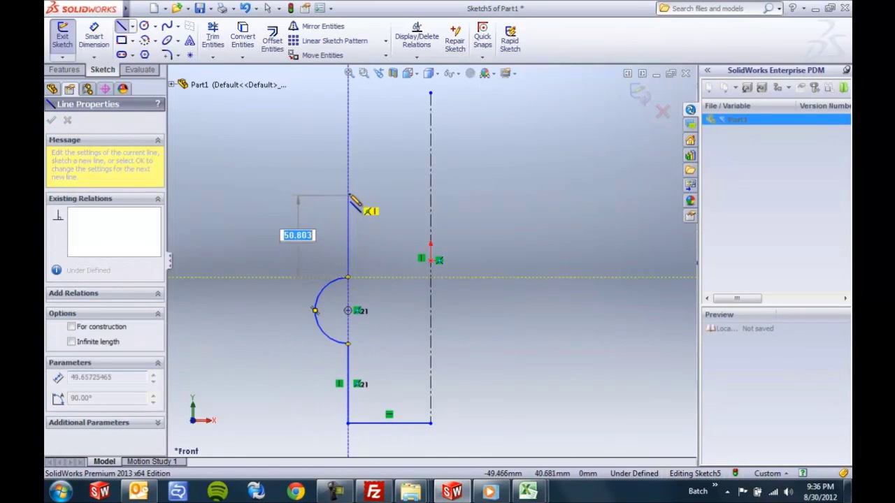
type("5")
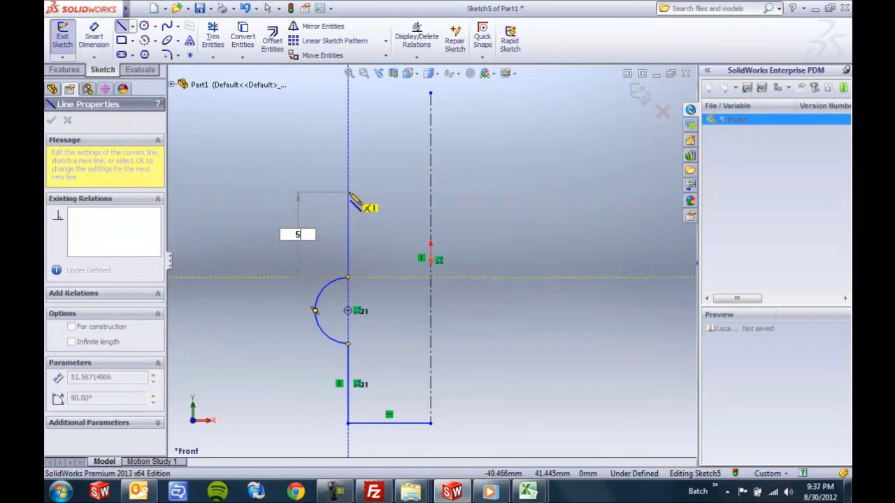
type("1")
key("Return")
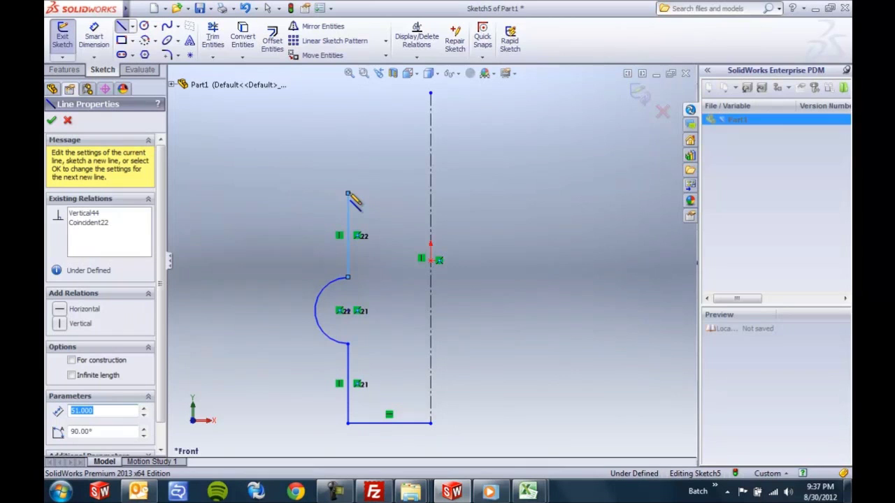
left_click(348, 194)
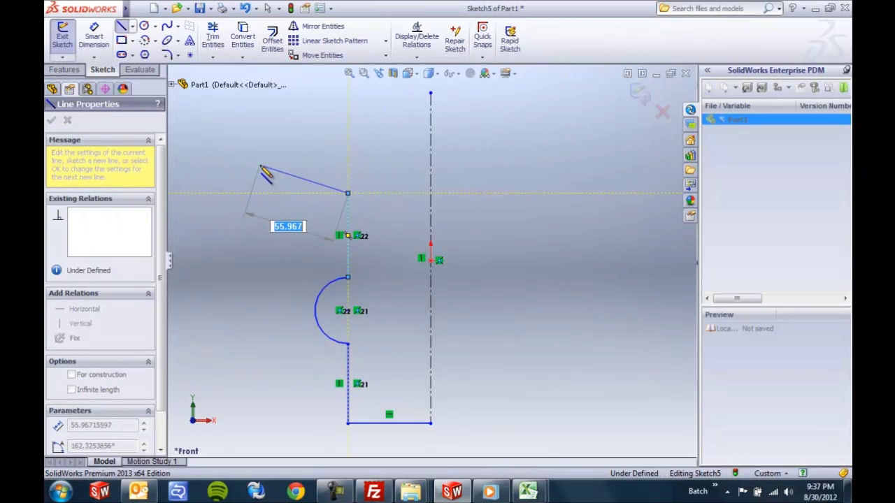
key("Escape")
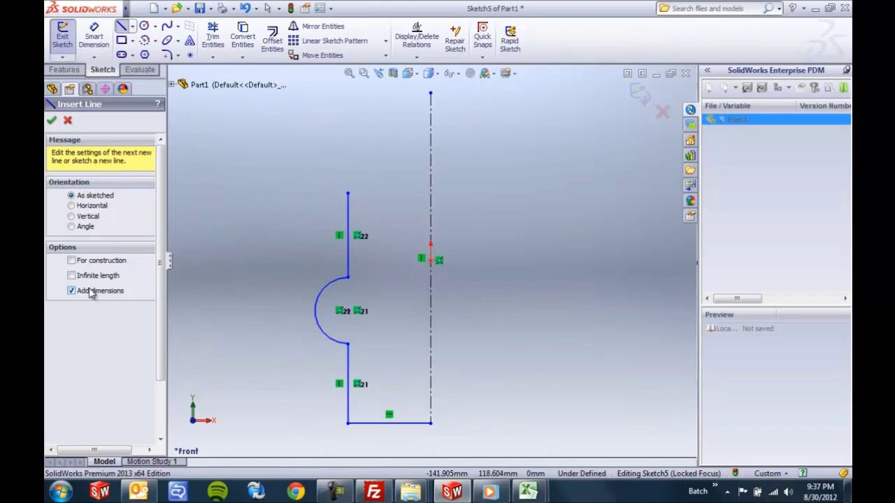
Step: Bring up the sketch shortcut toolbar and Sketch Entities context menu over the drawing
right_click(309, 148)
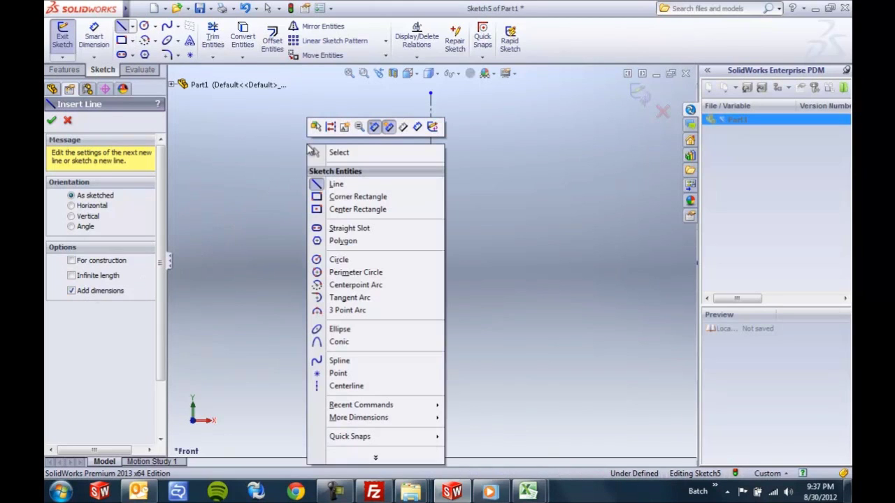
Step: With Sketch Numeric Input on, draw a trial profile with lines and an R22.966 tangent arc
left_click(377, 111)
left_click(430, 110)
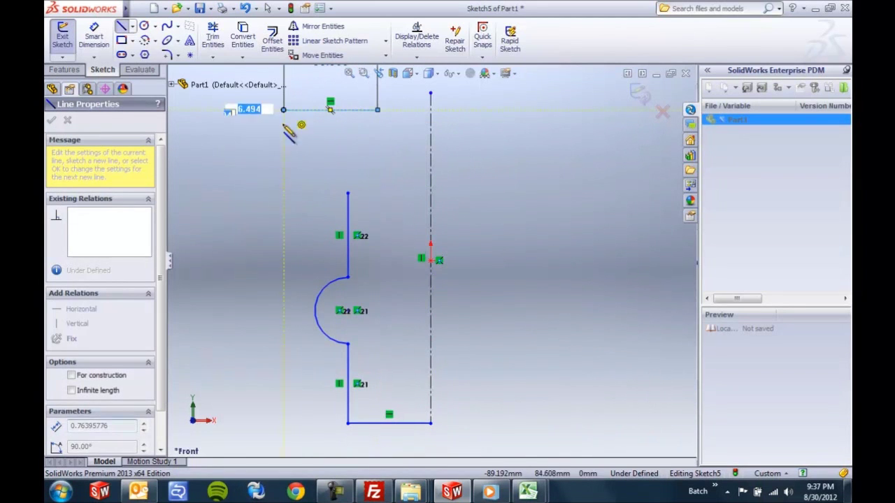
left_click(283, 110)
left_click(283, 166)
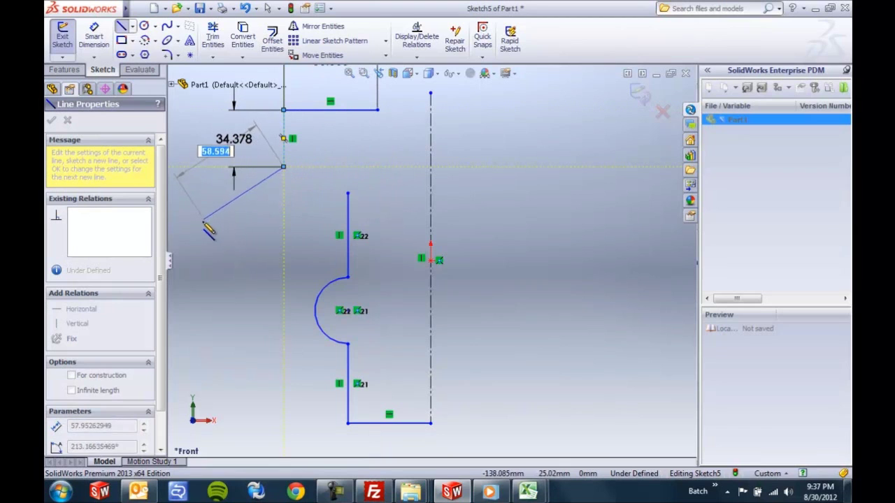
left_click(283, 225)
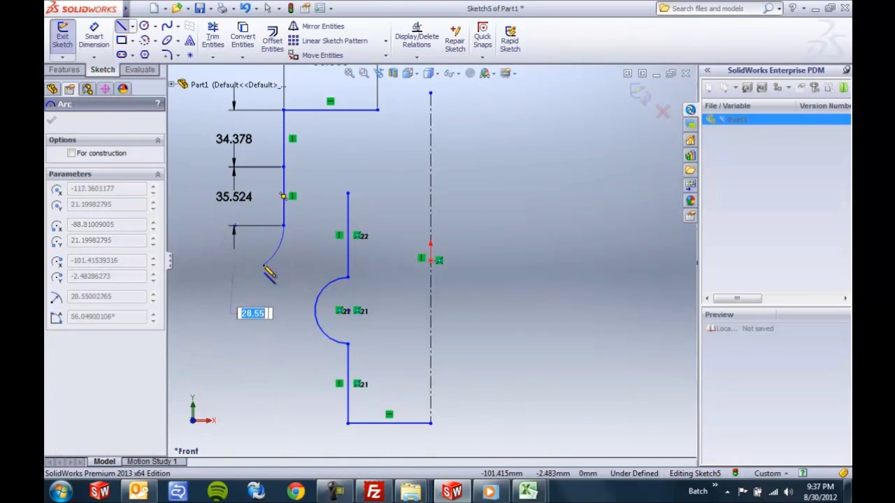
left_click(262, 264)
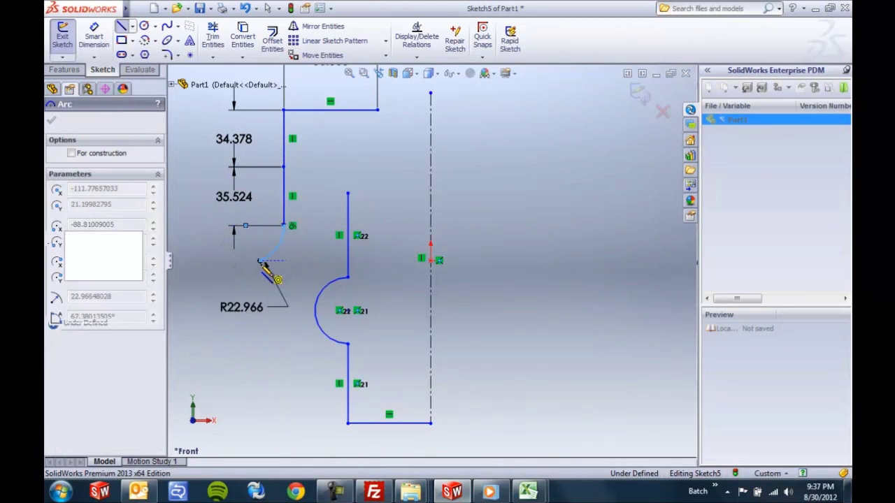
left_click(260, 343)
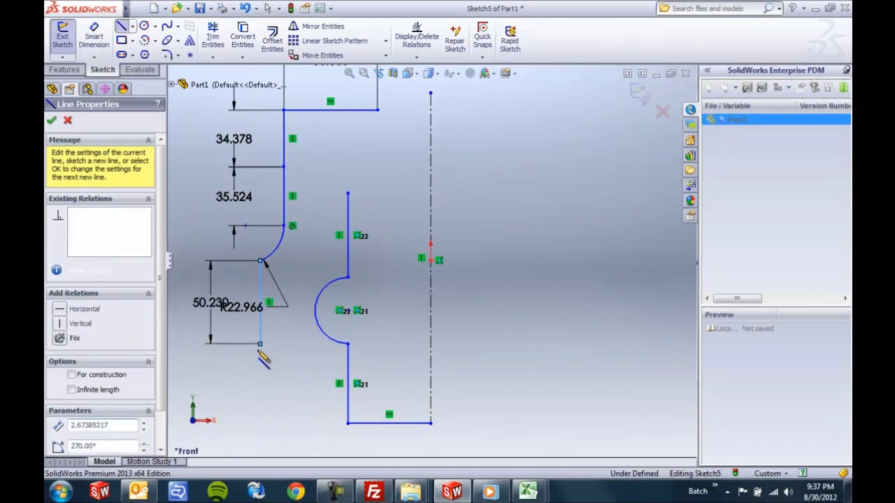
Step: Delete all the trial lines, arc and dimensions, leaving only the centerline
key("Escape")
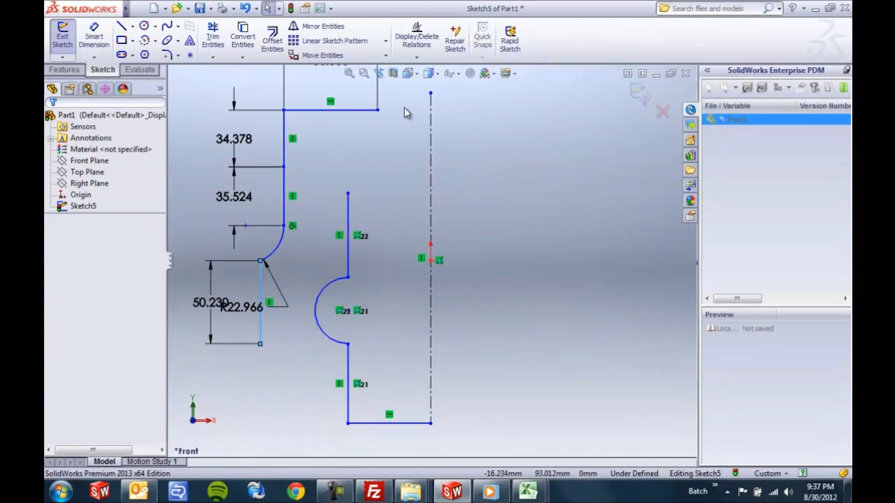
mouse_move(407, 93)
left_mouse_down()
mouse_move(365, 137)
mouse_move(239, 379)
mouse_move(224, 440)
left_mouse_up()
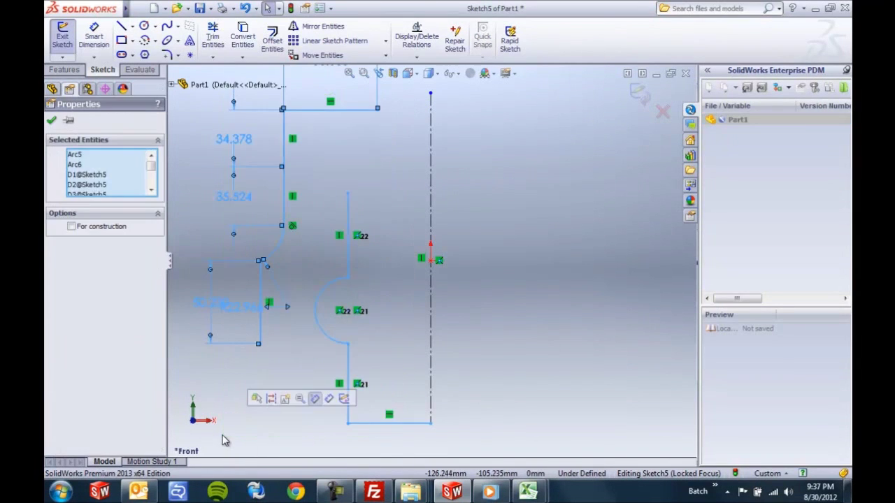
key("Delete")
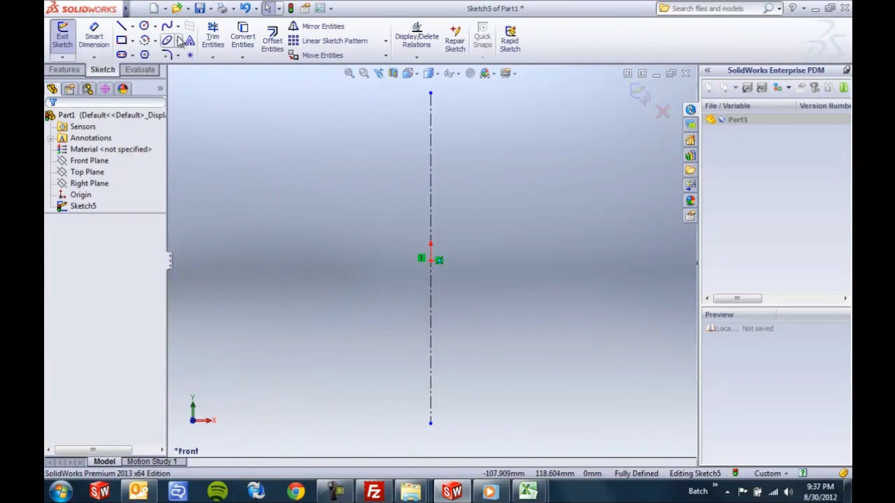
Step: Sketch lines from the centerline's top, including a 70 mm vertical and a 31.415 segment
left_click(121, 26)
left_click(431, 93)
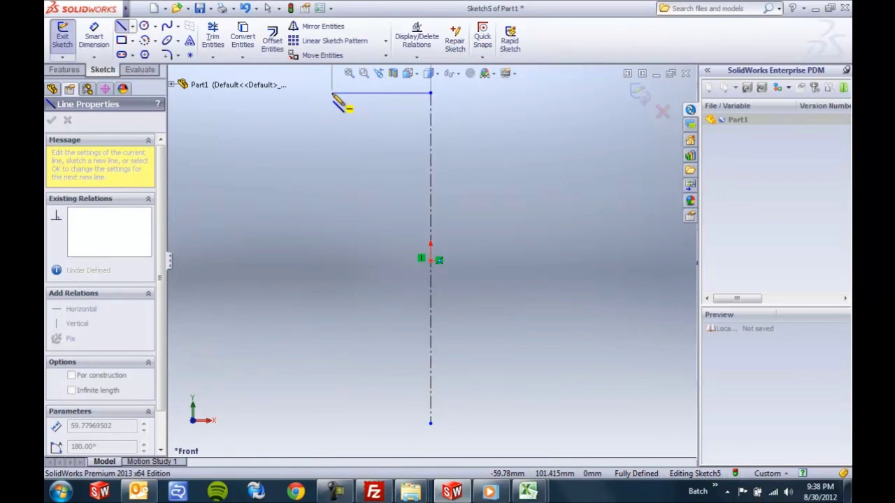
left_click(348, 93)
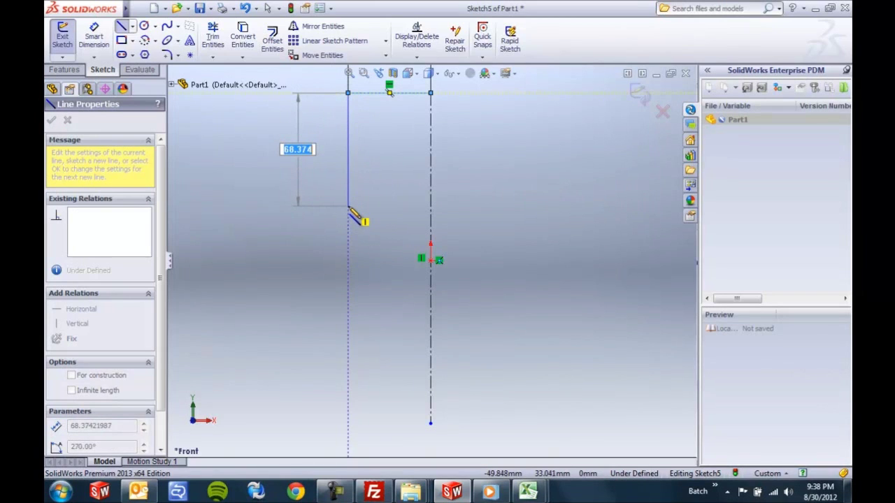
type("70")
key("Return")
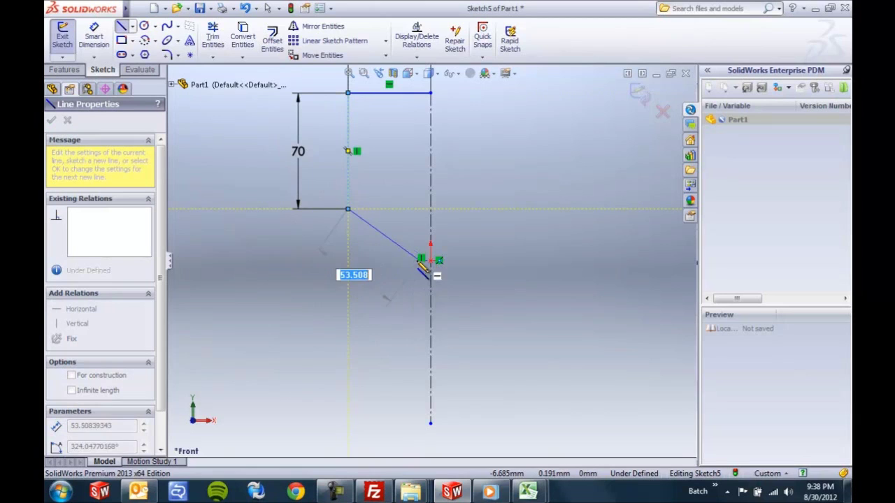
left_click(348, 263)
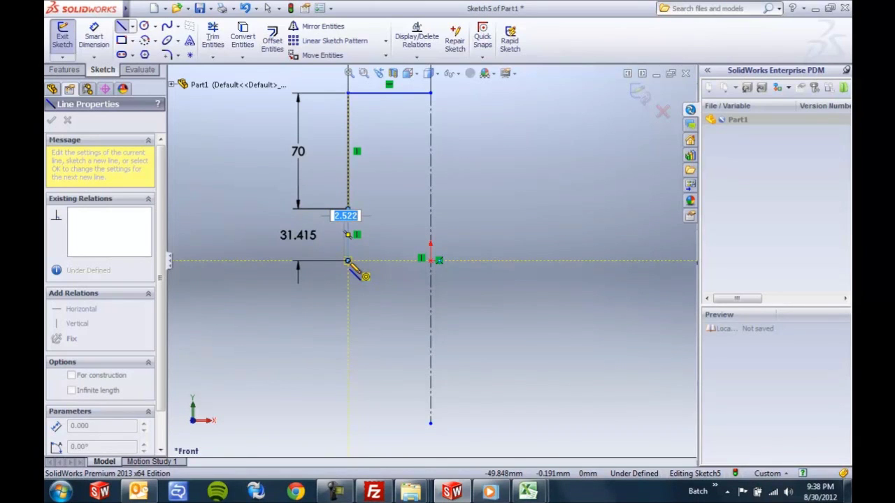
Step: Remove the sketched lines and their dimensions, keeping only the vertical centerline
key("Escape")
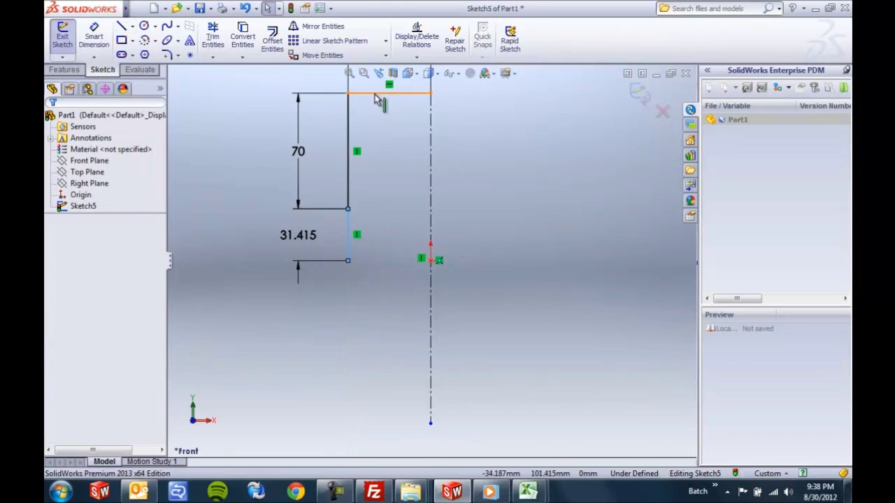
left_click_drag(373, 85, 289, 335)
key("Delete")
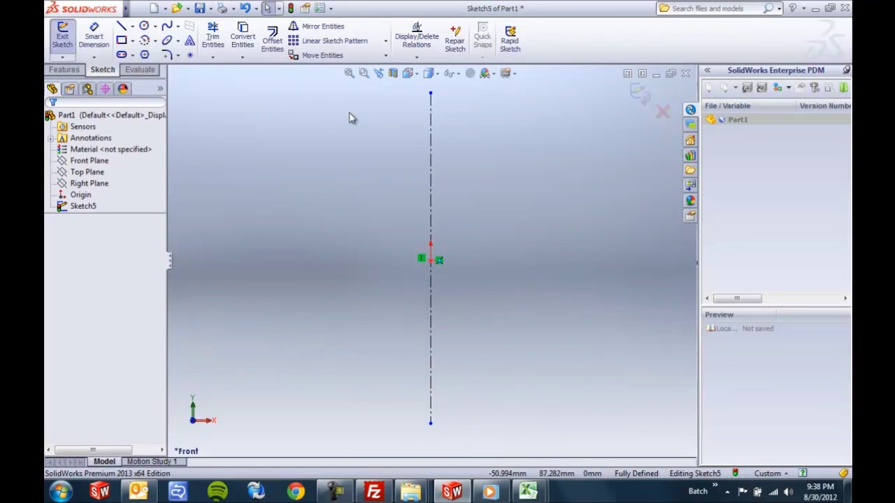
Step: Look over the Sketch page of System Options, then close it
left_click(333, 10)
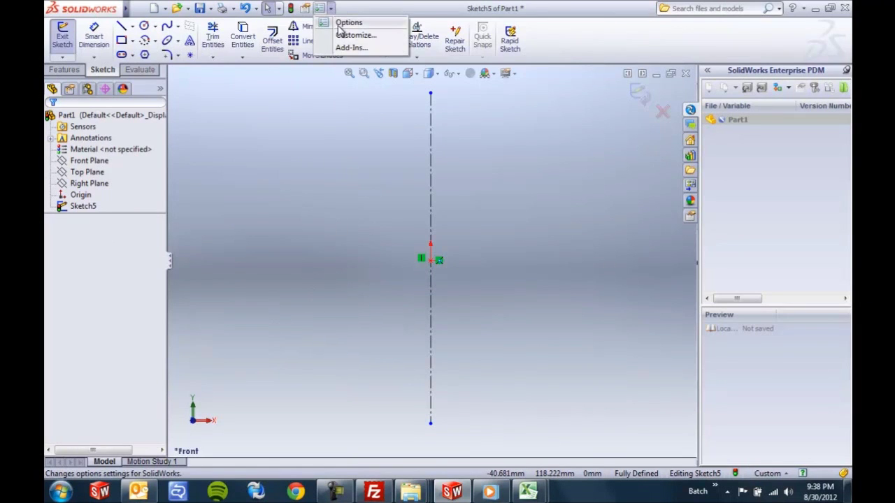
left_click(339, 23)
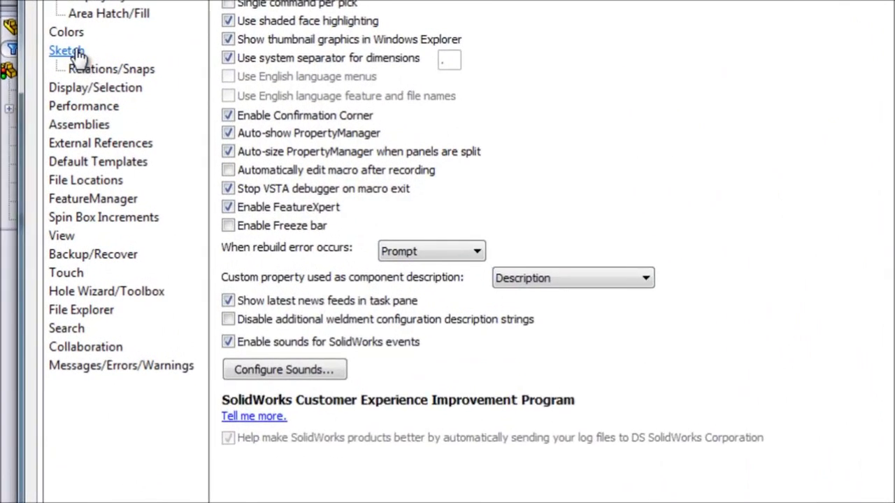
left_click(74, 53)
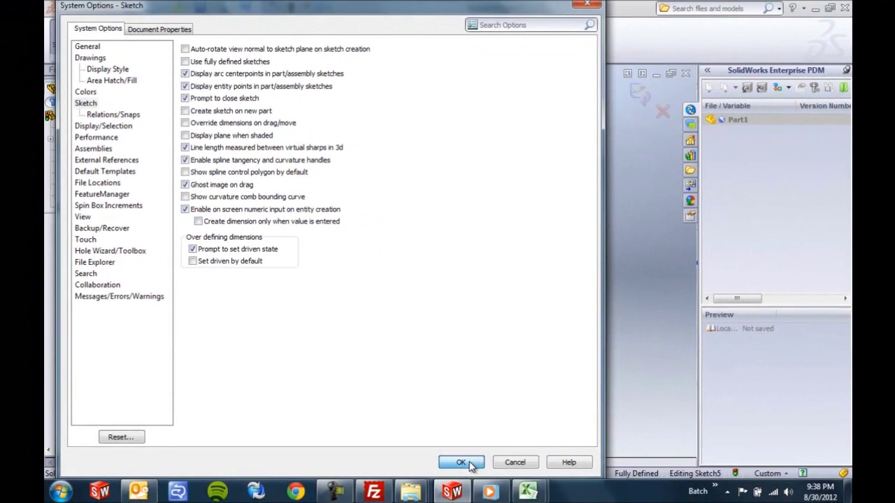
left_click(470, 464)
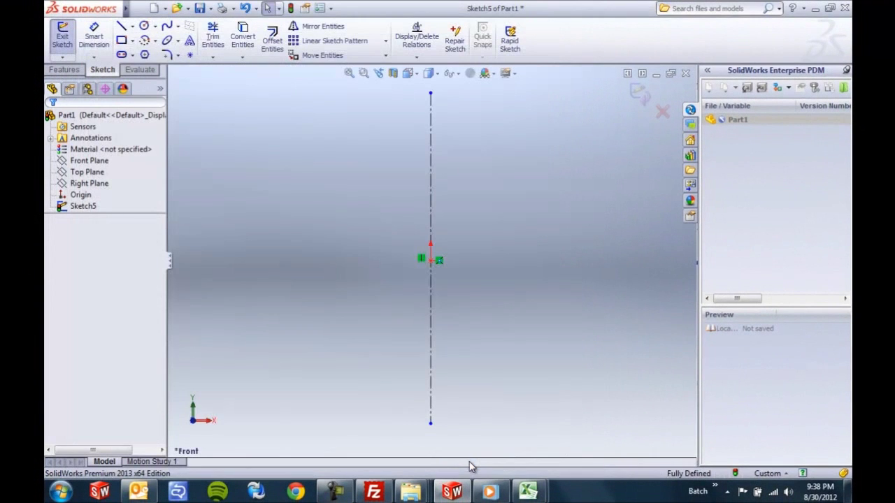
Step: Turn on 'Create dimension only when value is entered' in System Options > Sketch
left_click(320, 9)
left_click(337, 21)
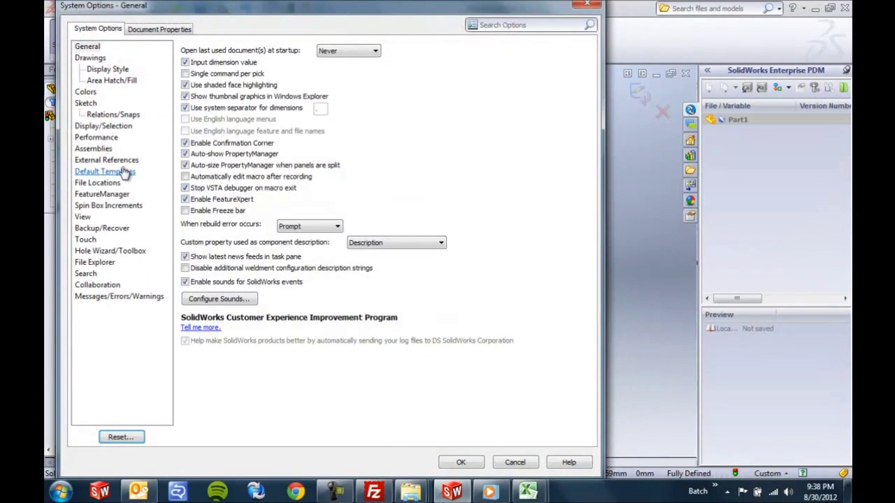
left_click(86, 103)
left_click(199, 222)
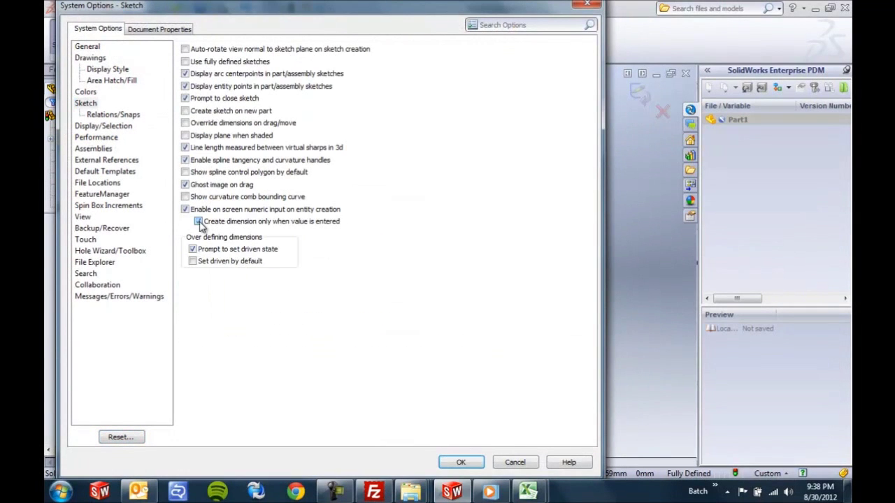
left_click(474, 464)
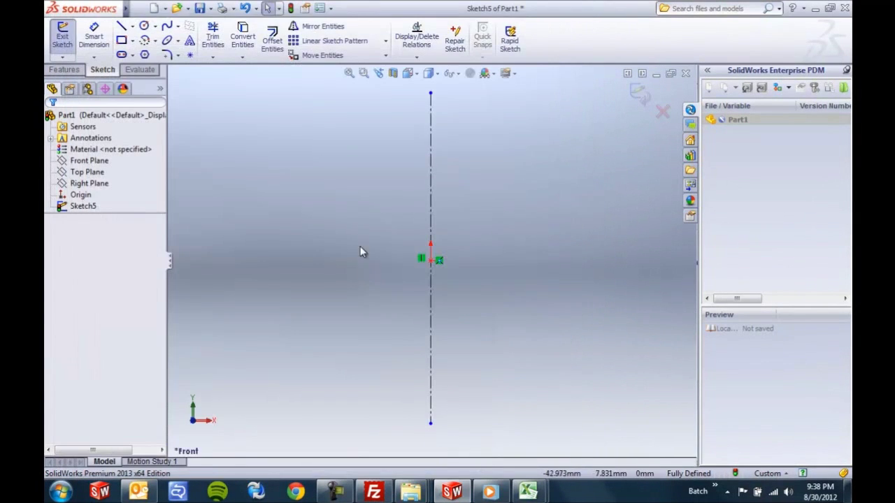
Step: Draw a 50 mm base line and a 60 mm vertical line from the centerline's bottom end
left_click(120, 28)
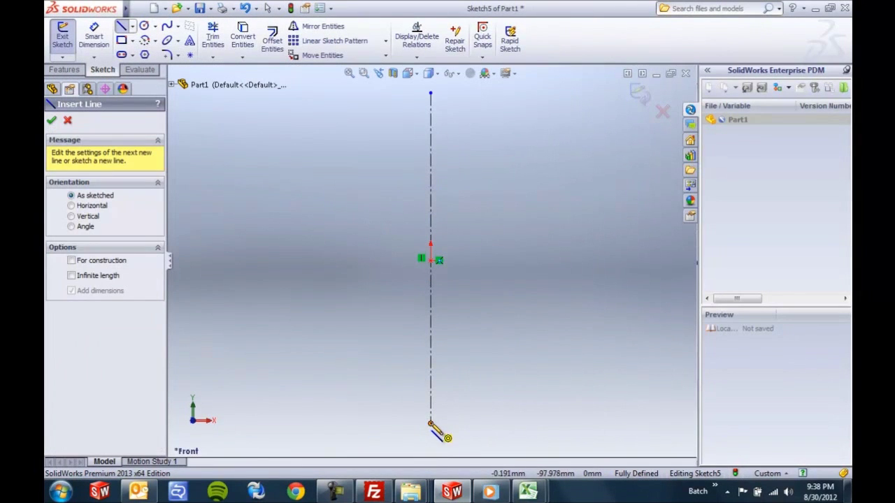
left_click(431, 424)
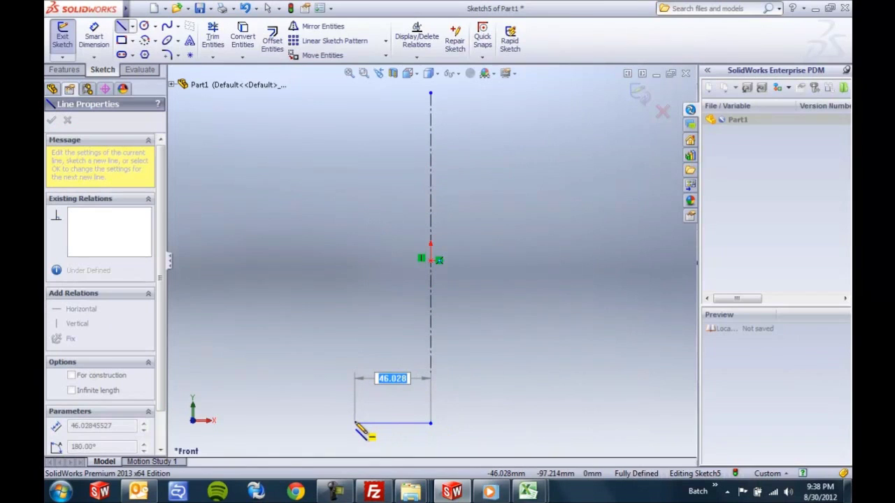
type("50")
key("Return")
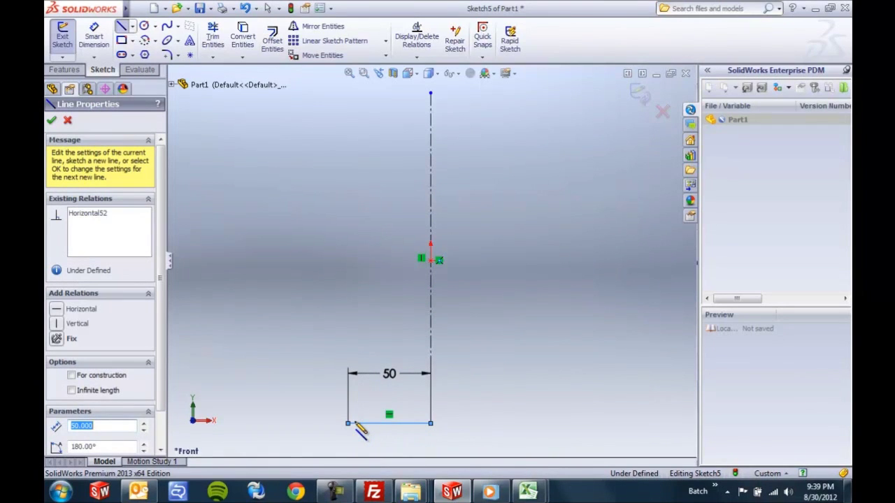
left_click(348, 423)
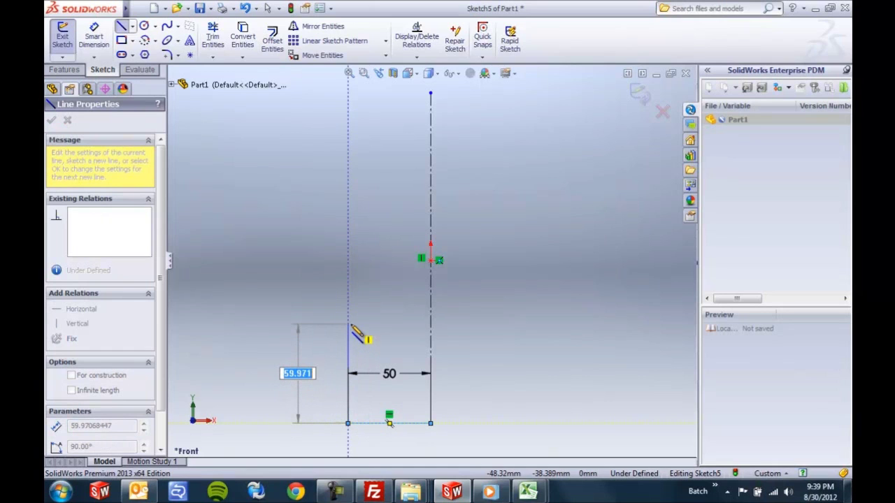
type("60")
key("Return")
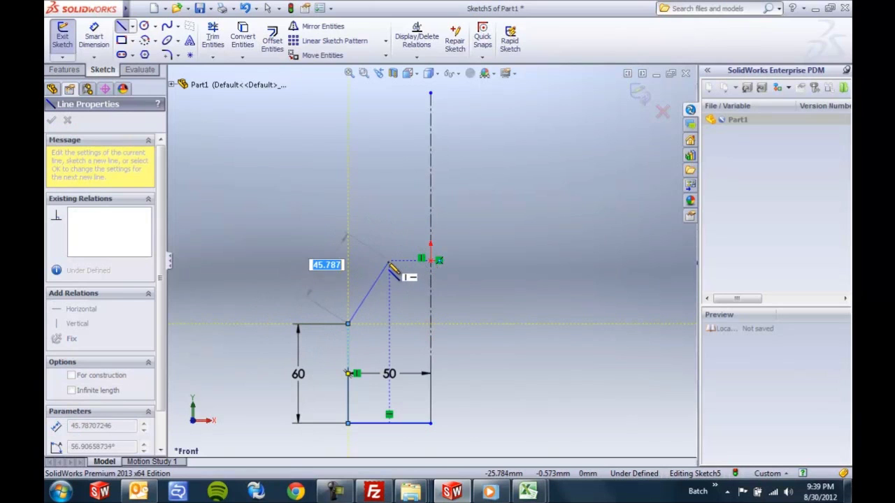
Step: Continue with a slanted line, a vertical, a 25 mm horizontal, another vertical and a top line
double_click(389, 261)
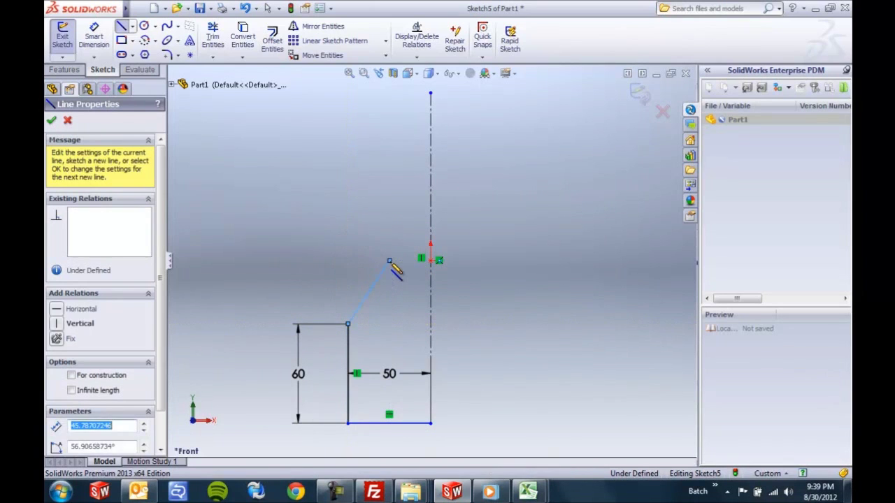
left_click(389, 261)
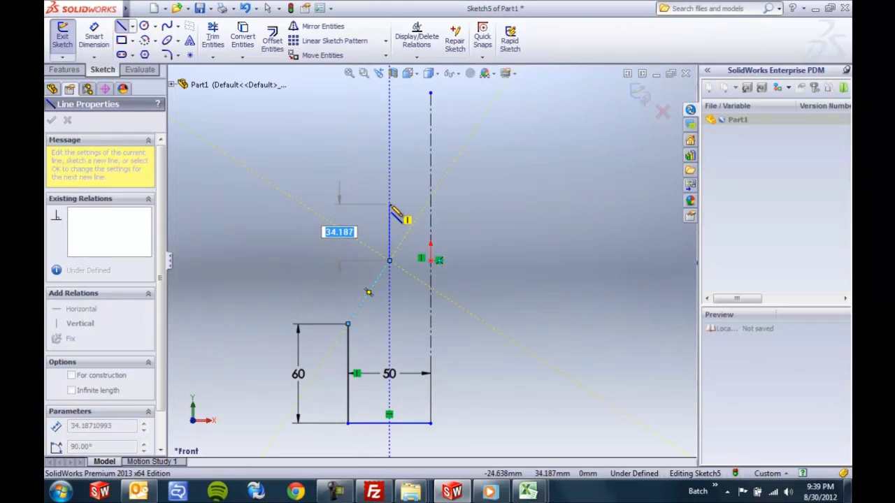
left_click(389, 204)
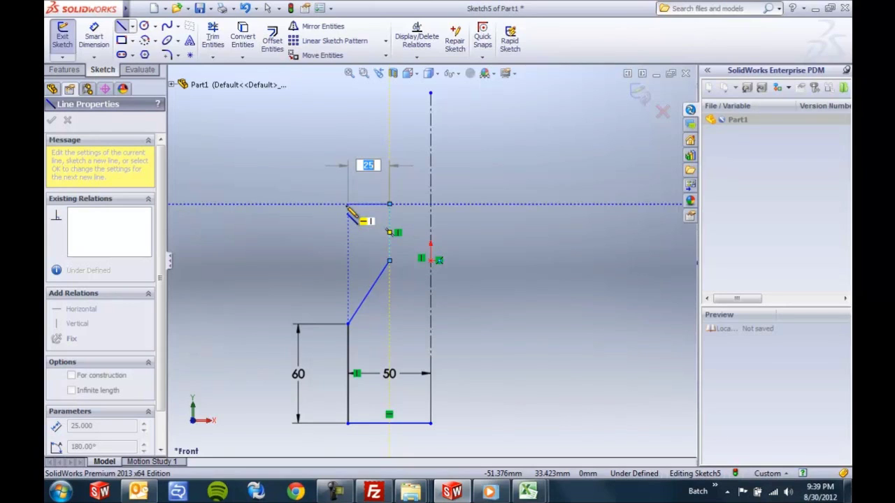
left_click(348, 205)
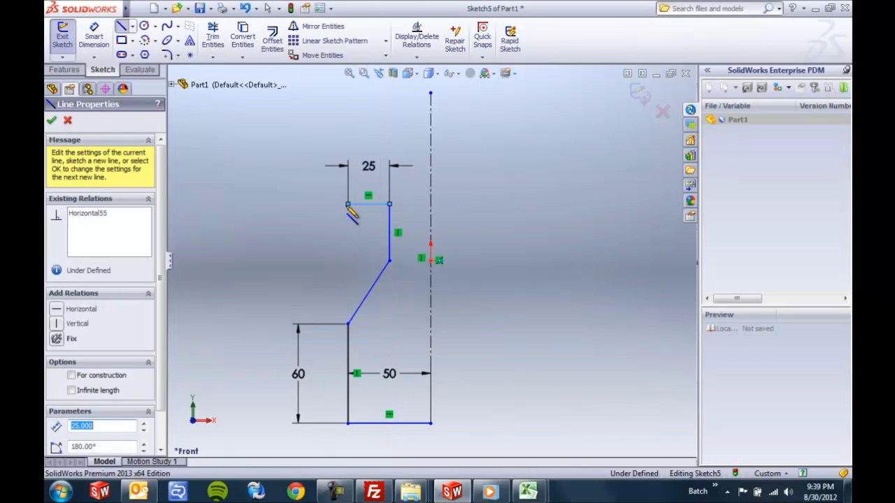
left_click(347, 116)
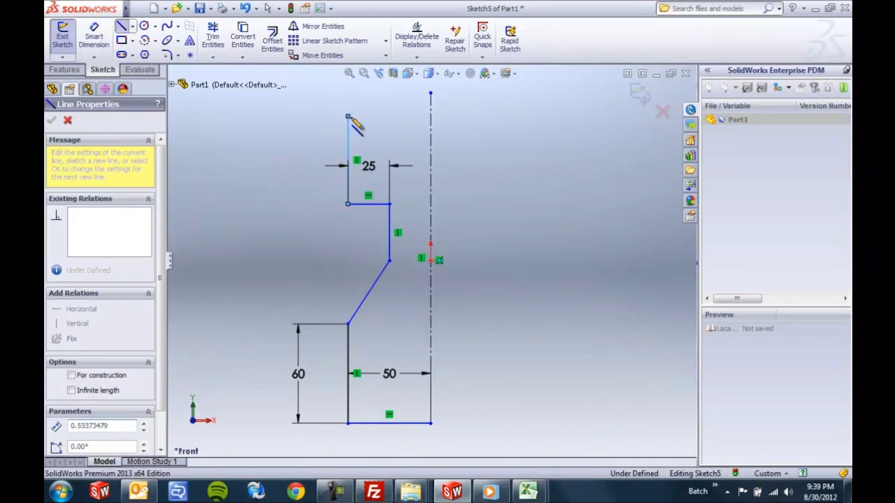
left_click(389, 116)
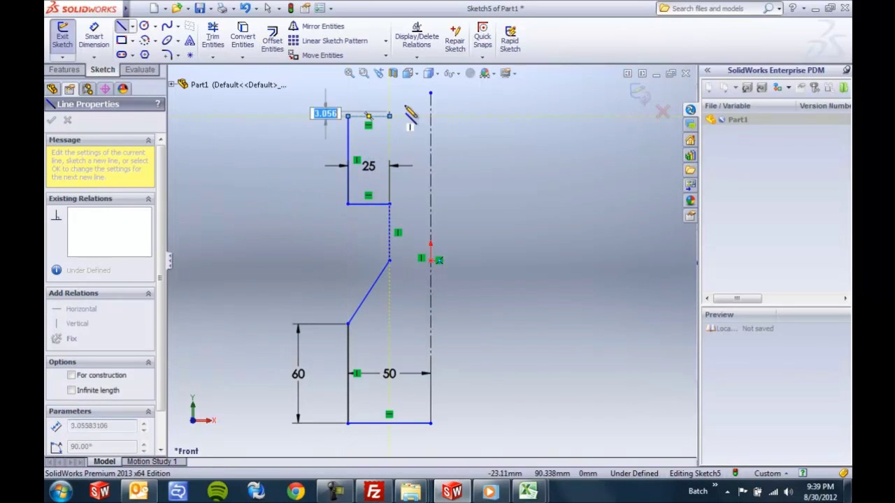